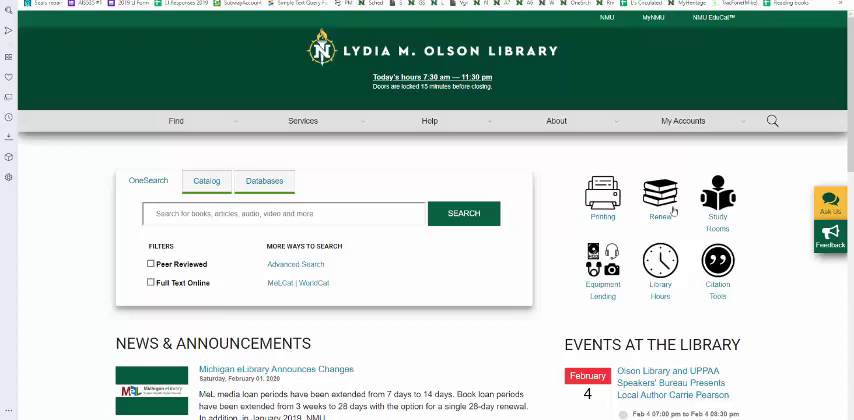
# - Go to the library's Citation Tools page and open the APA Style Guide (7th Edition)
pyautogui.click(715, 291)
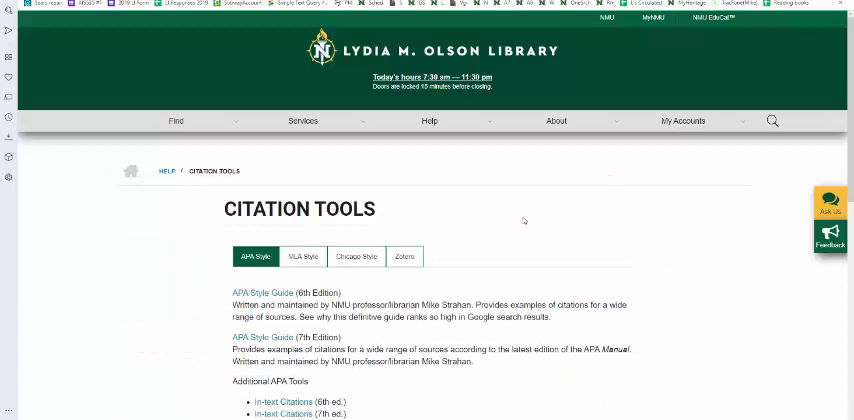
pyautogui.scroll(-2, 505, 220)
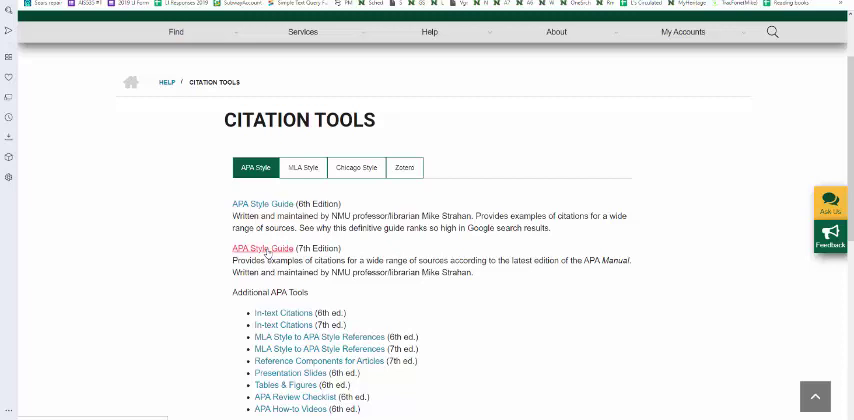
pyautogui.click(267, 251)
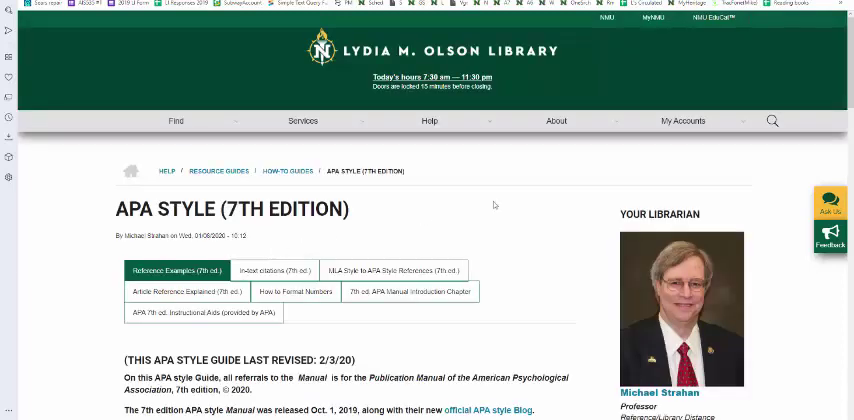
pyautogui.scroll(-1, 496, 202)
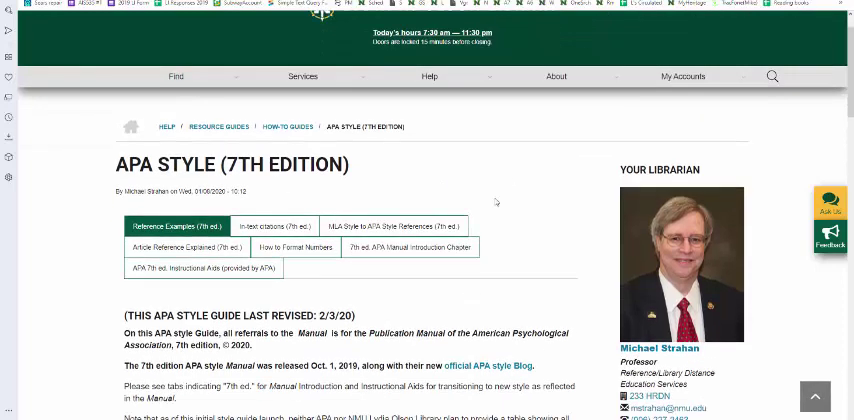
pyautogui.scroll(-1, 496, 202)
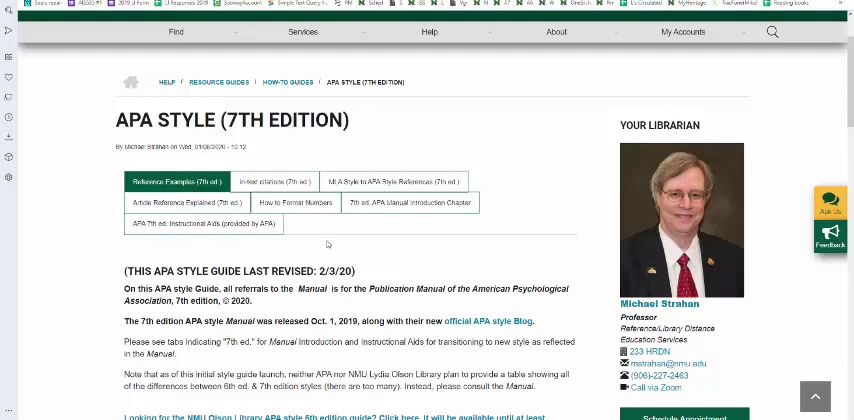
pyautogui.scroll(-2, 327, 243)
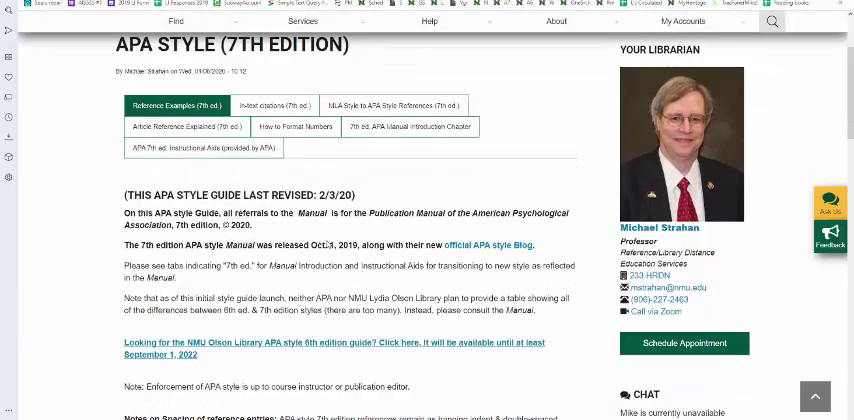
pyautogui.scroll(-1, 327, 243)
pyautogui.scroll(-1, 327, 243)
pyautogui.scroll(-1, 327, 243)
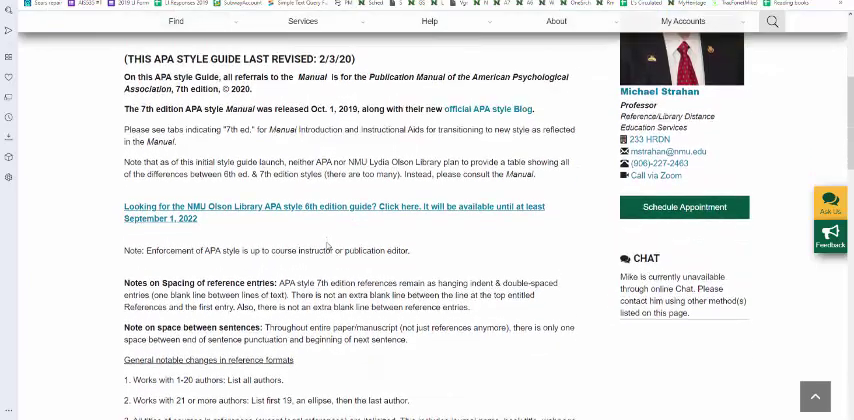
pyautogui.scroll(-1, 327, 243)
pyautogui.scroll(-1, 324, 244)
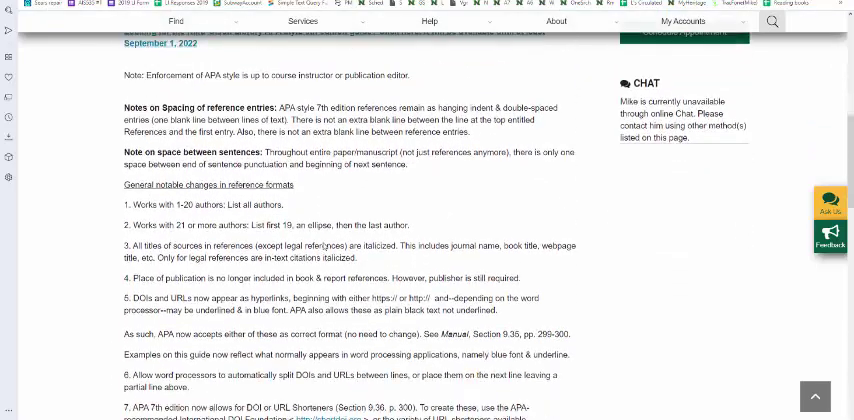
pyautogui.scroll(-1, 324, 246)
pyautogui.scroll(-1, 323, 246)
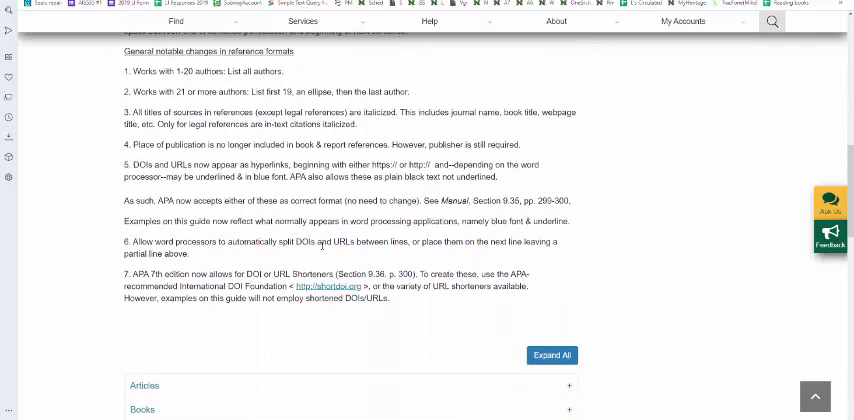
pyautogui.scroll(-1, 322, 246)
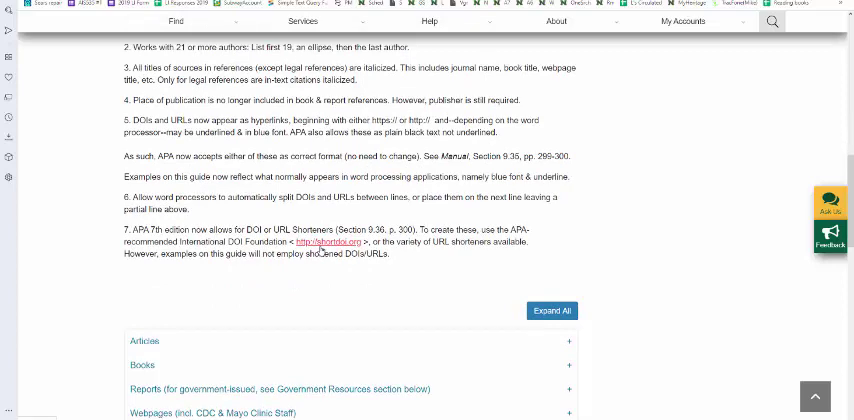
pyautogui.scroll(-1, 330, 256)
pyautogui.scroll(-1, 336, 260)
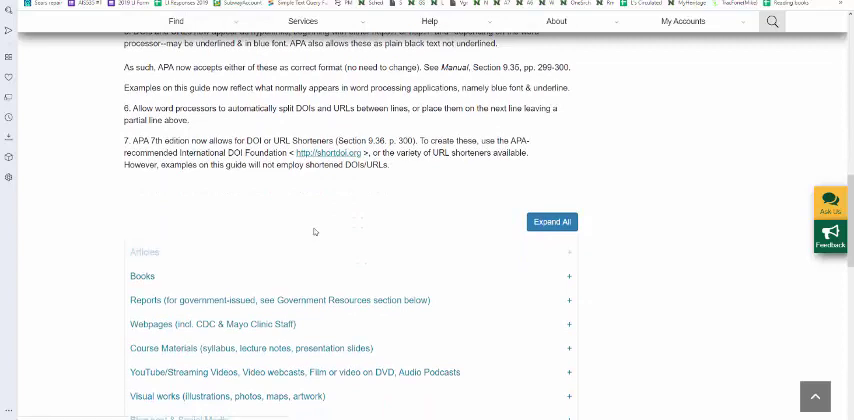
pyautogui.scroll(-1, 306, 225)
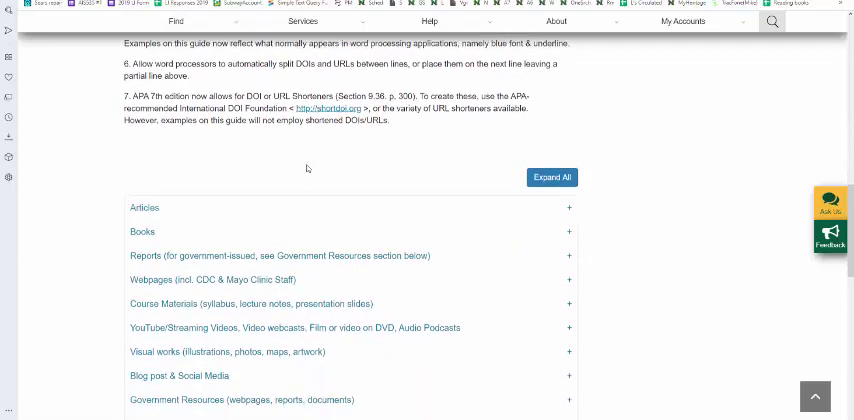
pyautogui.scroll(-1, 307, 169)
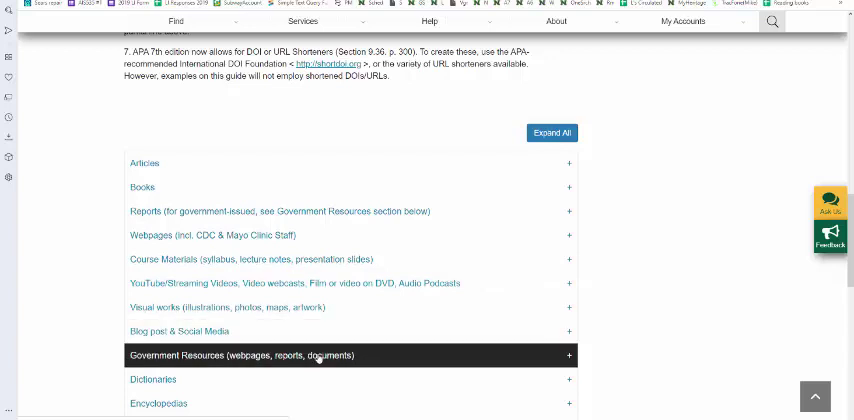
pyautogui.scroll(-3, 320, 354)
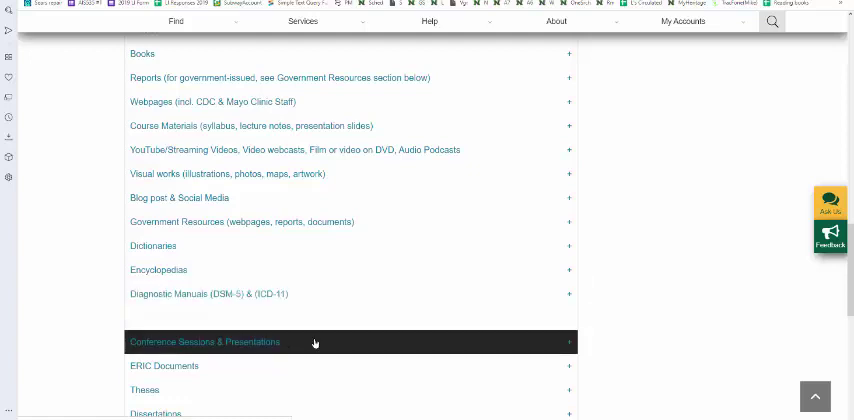
pyautogui.scroll(-1, 294, 367)
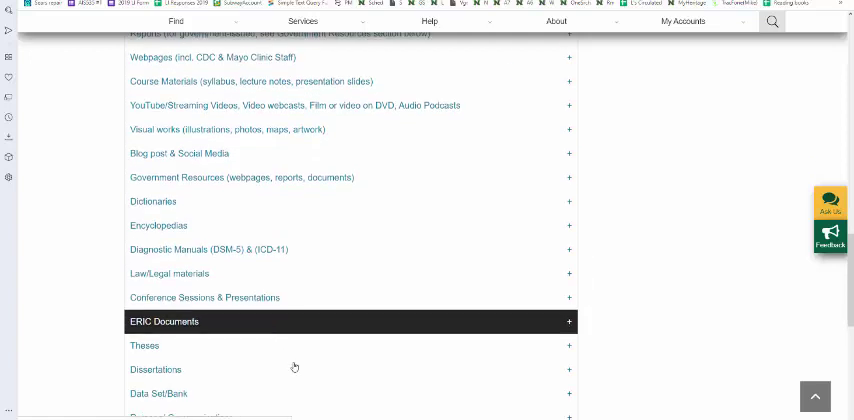
pyautogui.scroll(-1, 294, 367)
pyautogui.scroll(-1, 294, 367)
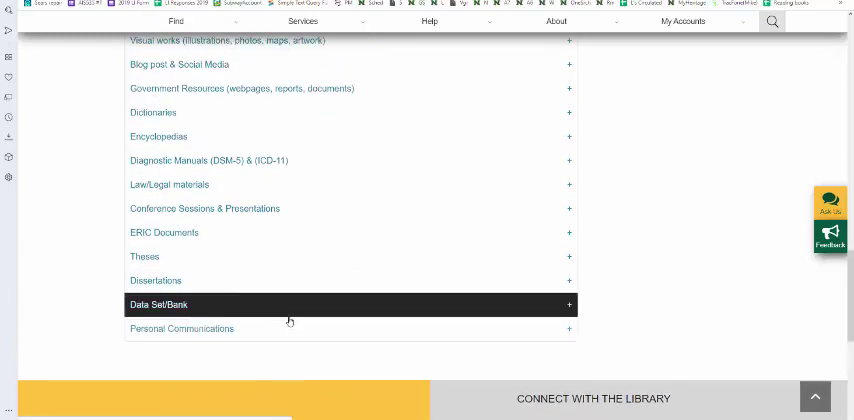
pyautogui.scroll(2, 288, 329)
pyautogui.scroll(1, 287, 330)
pyautogui.scroll(2, 287, 330)
pyautogui.scroll(2, 287, 330)
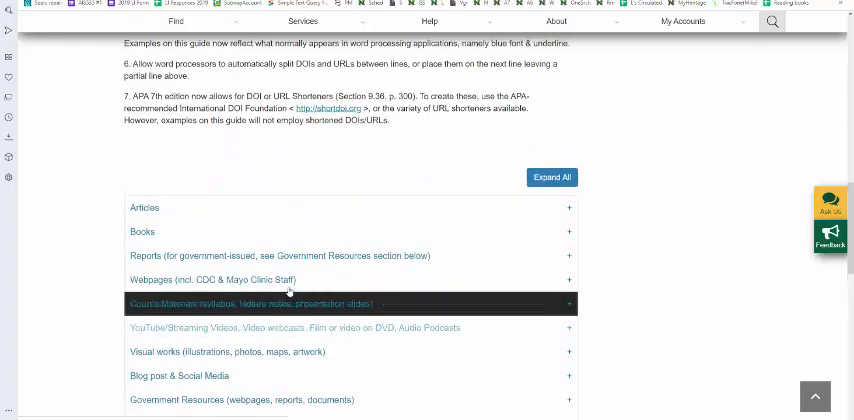
# - Expand the Articles accordion to show its author and issue-number notes
pyautogui.click(278, 214)
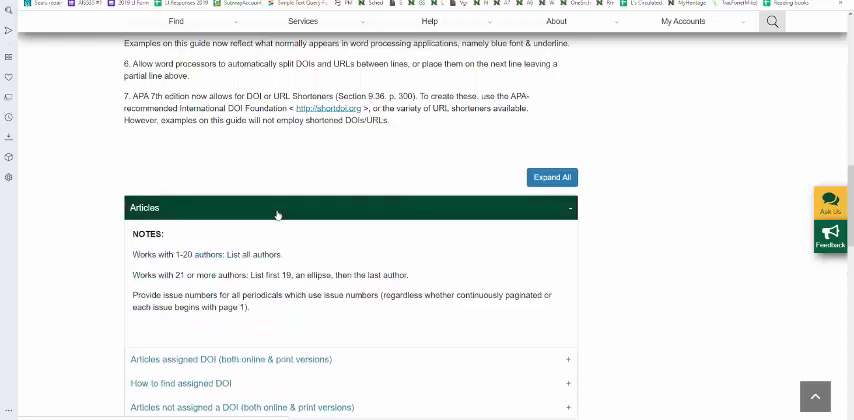
pyautogui.scroll(-1, 315, 214)
pyautogui.scroll(-1, 315, 214)
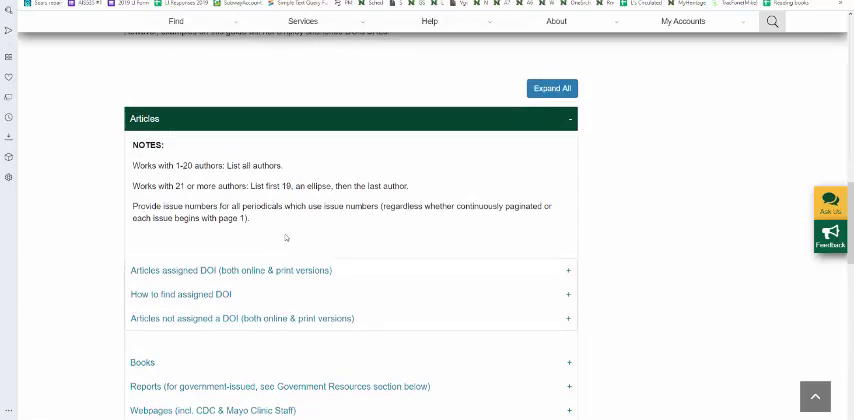
pyautogui.scroll(-1, 285, 237)
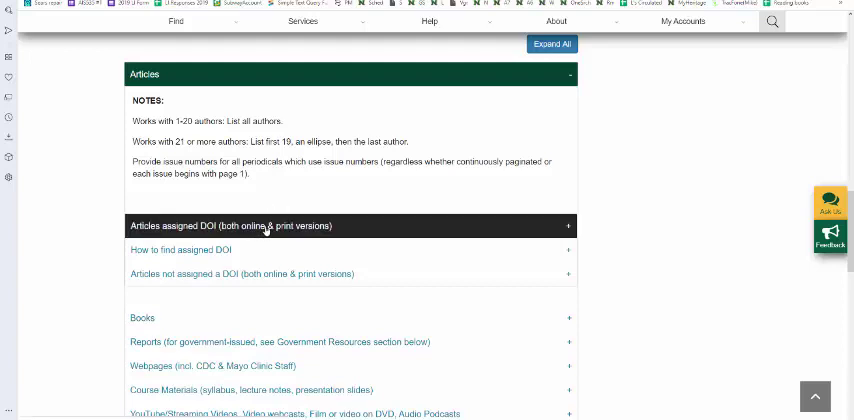
# - Expand 'Articles assigned DOI (both online & print versions)' to show the journal article example
pyautogui.click(266, 229)
pyautogui.scroll(-1, 290, 215)
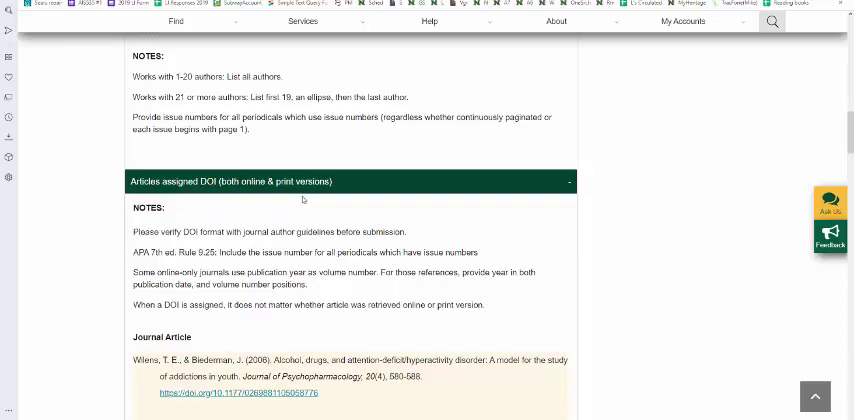
pyautogui.scroll(-2, 303, 199)
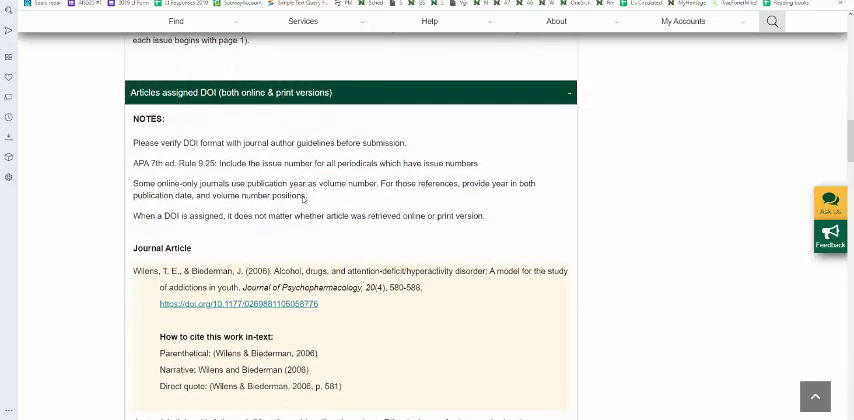
pyautogui.scroll(-1, 303, 196)
pyautogui.scroll(-1, 296, 193)
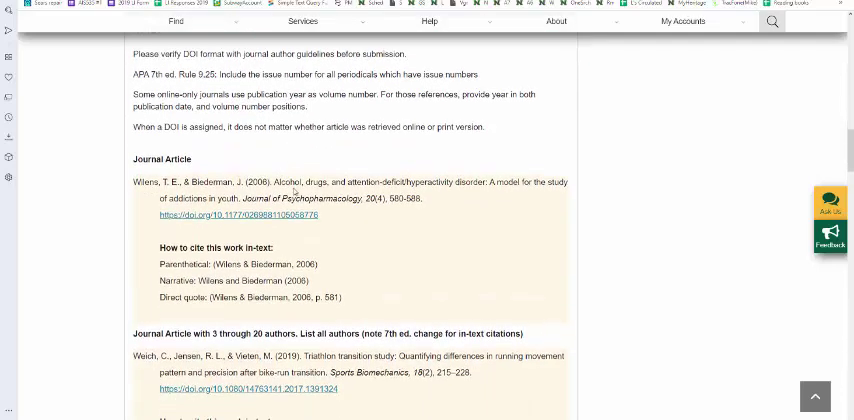
pyautogui.scroll(1, 285, 162)
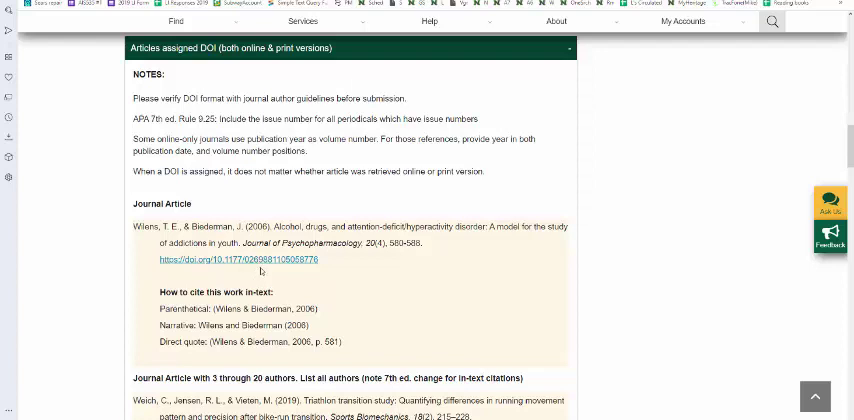
pyautogui.scroll(-1, 285, 265)
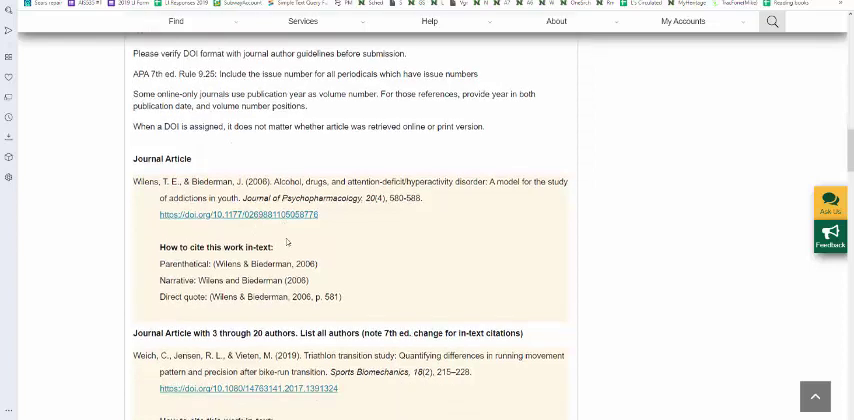
pyautogui.scroll(-1, 286, 242)
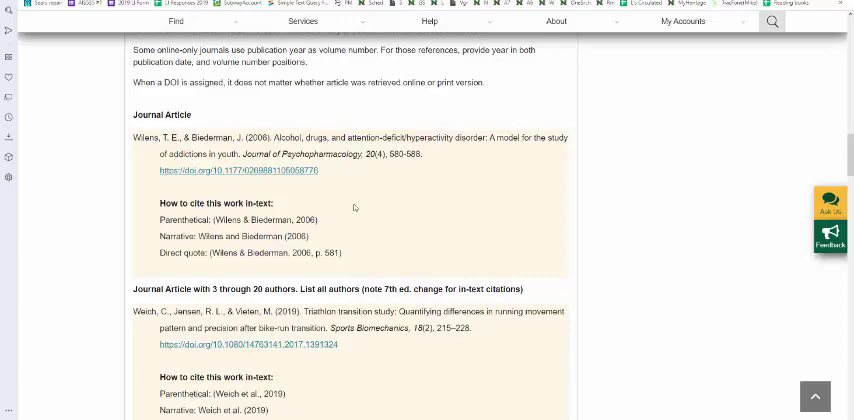
pyautogui.scroll(-3, 354, 207)
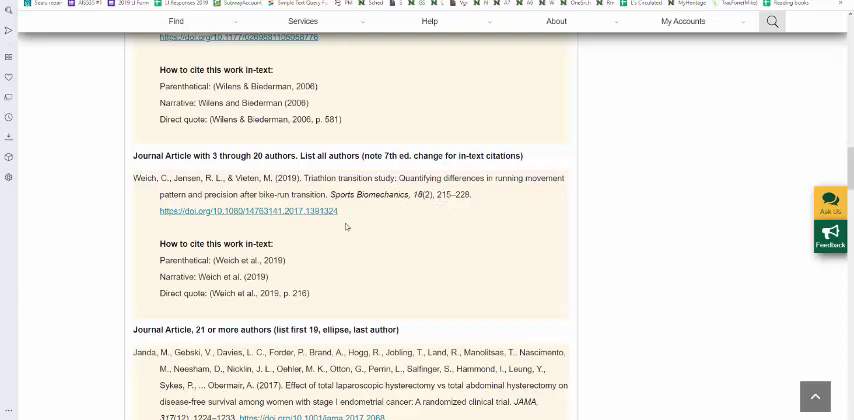
pyautogui.scroll(-1, 345, 227)
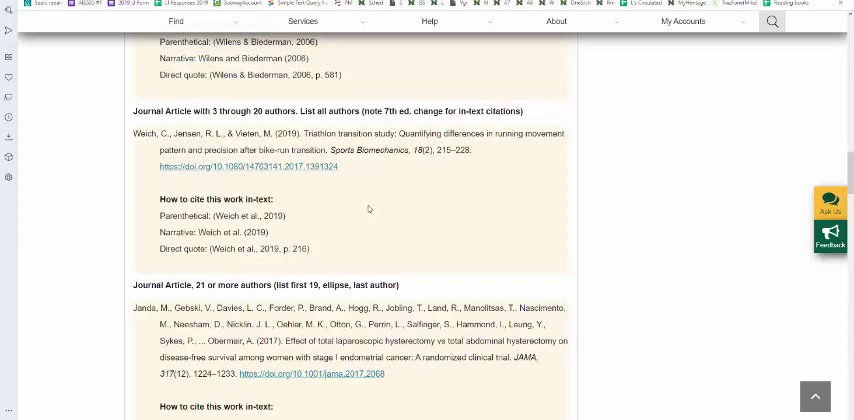
pyautogui.scroll(-1, 356, 199)
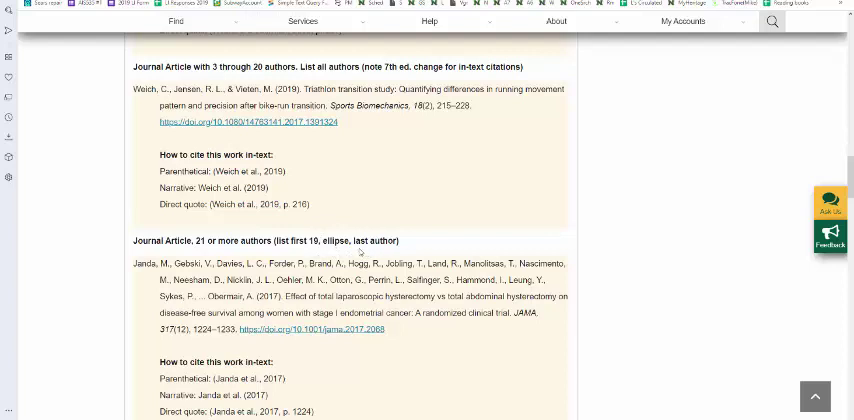
pyautogui.scroll(-1, 300, 235)
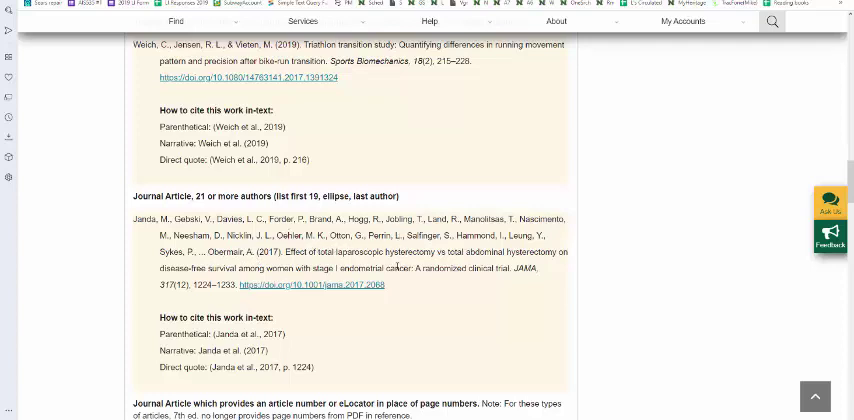
pyautogui.scroll(-1, 470, 265)
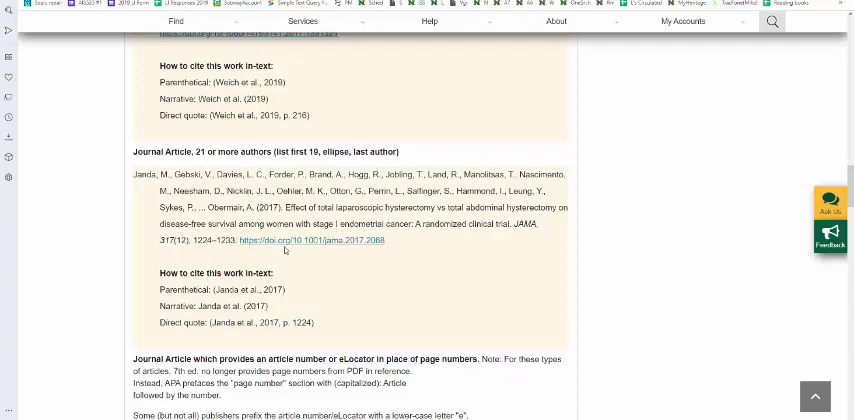
pyautogui.scroll(-1, 294, 248)
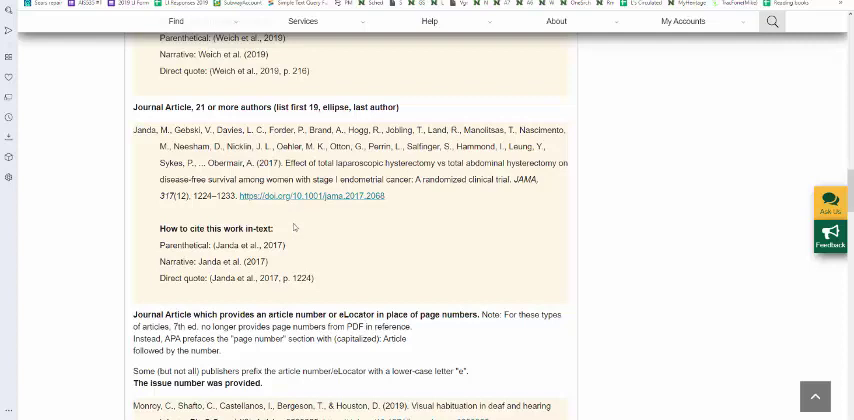
pyautogui.scroll(-1, 295, 238)
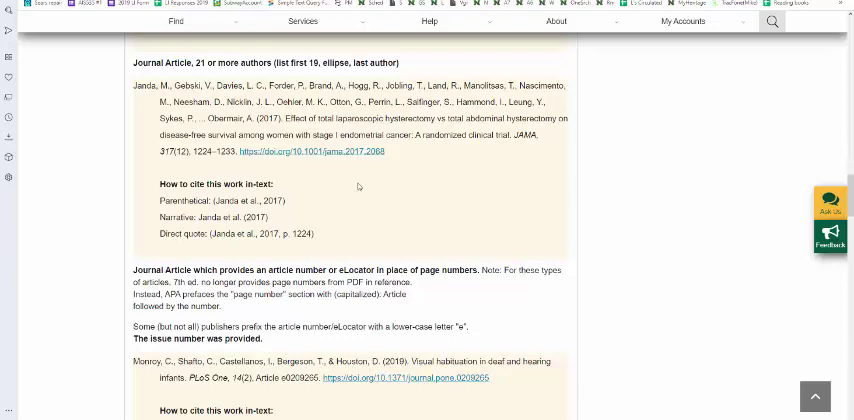
pyautogui.scroll(-1, 358, 186)
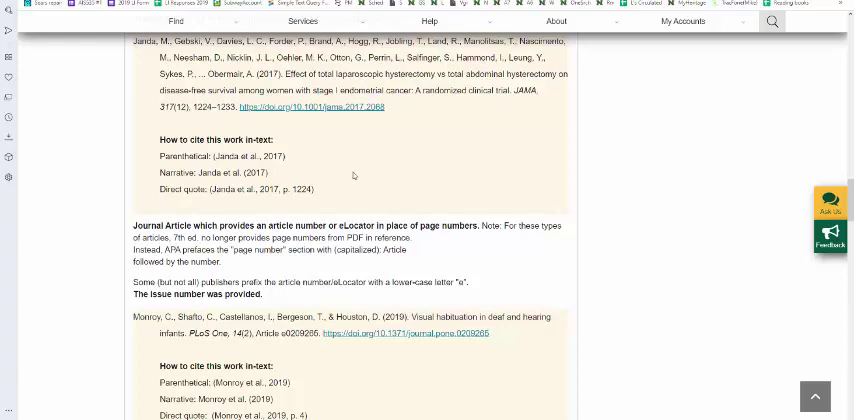
pyautogui.scroll(-1, 354, 176)
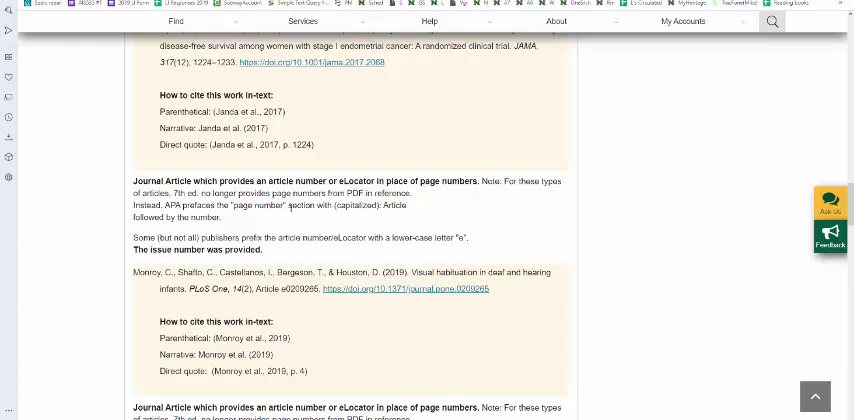
pyautogui.scroll(-1, 300, 205)
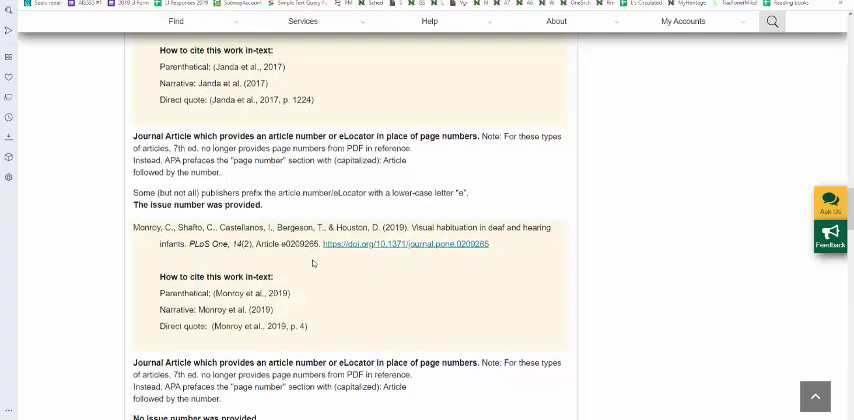
pyautogui.scroll(-1, 318, 262)
pyautogui.scroll(-1, 325, 243)
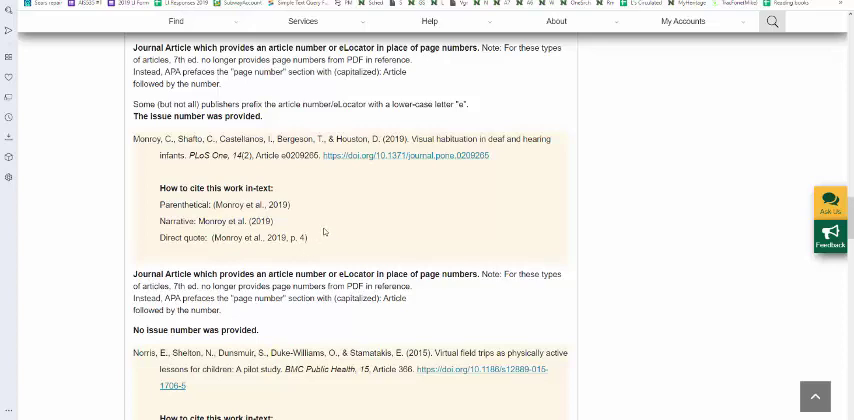
pyautogui.scroll(-1, 327, 230)
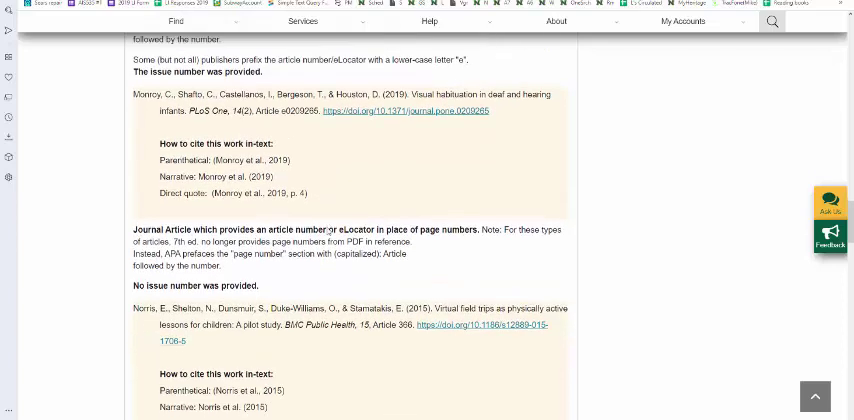
pyautogui.scroll(-1, 322, 236)
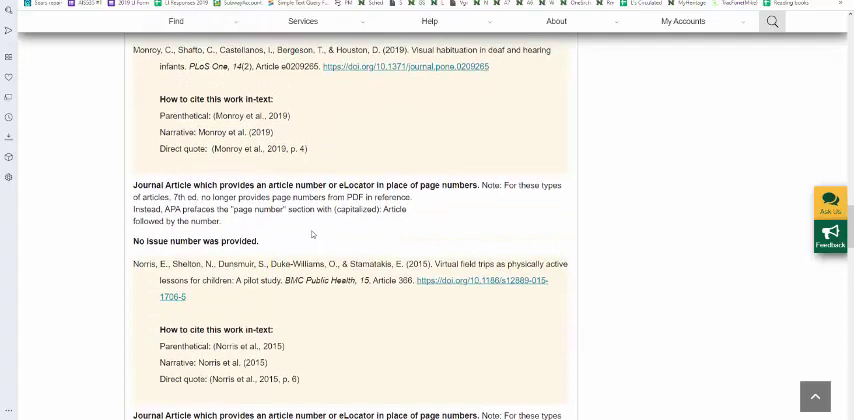
pyautogui.scroll(-1, 322, 237)
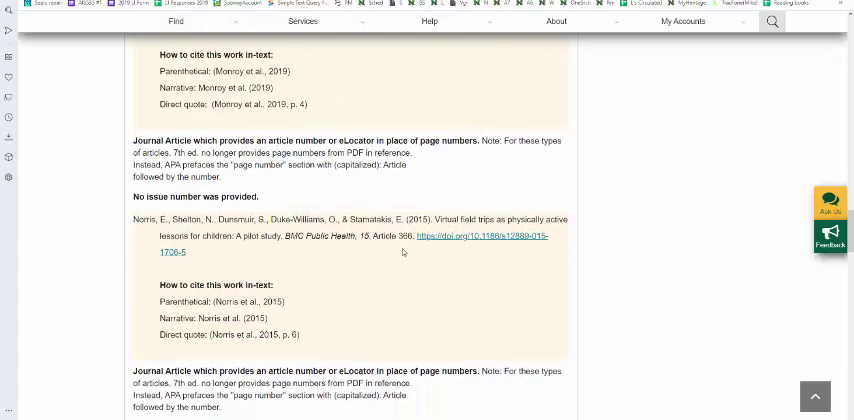
pyautogui.scroll(-2, 368, 252)
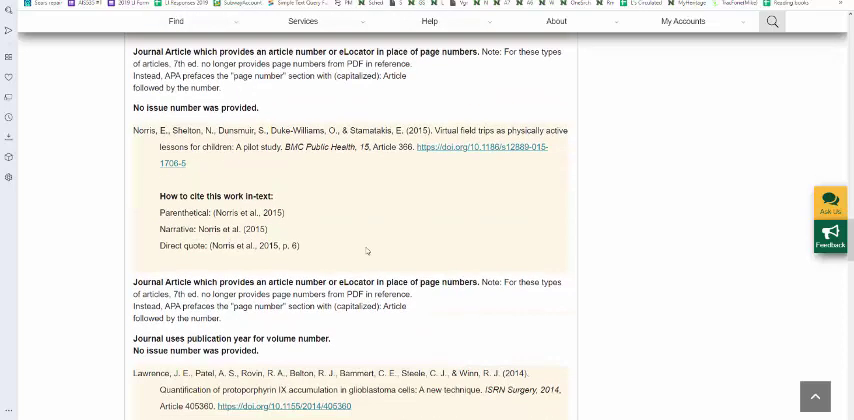
pyautogui.scroll(-2, 360, 250)
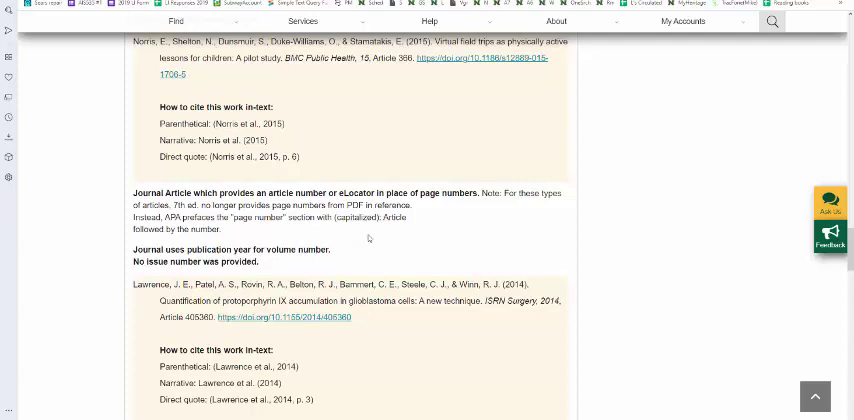
pyautogui.scroll(-2, 553, 221)
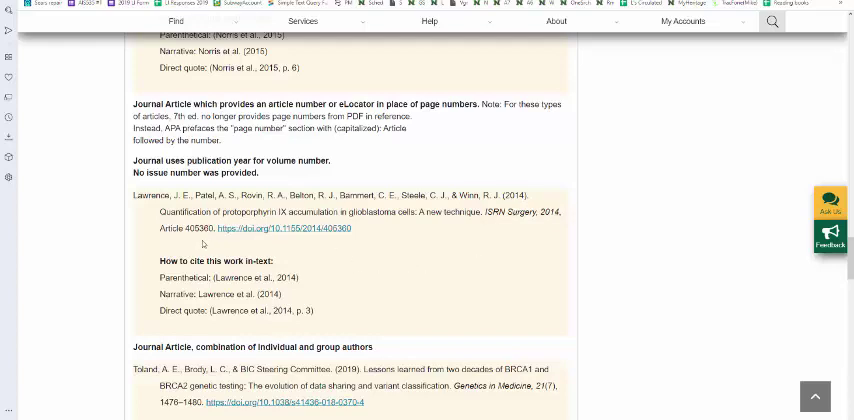
pyautogui.scroll(-3, 317, 265)
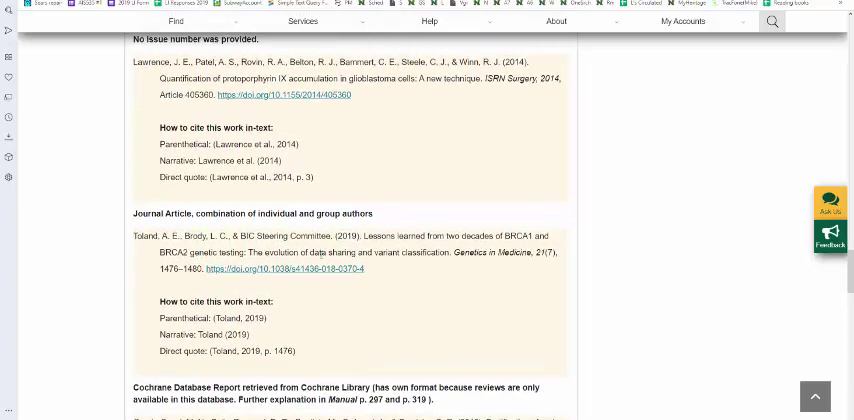
pyautogui.scroll(-1, 320, 255)
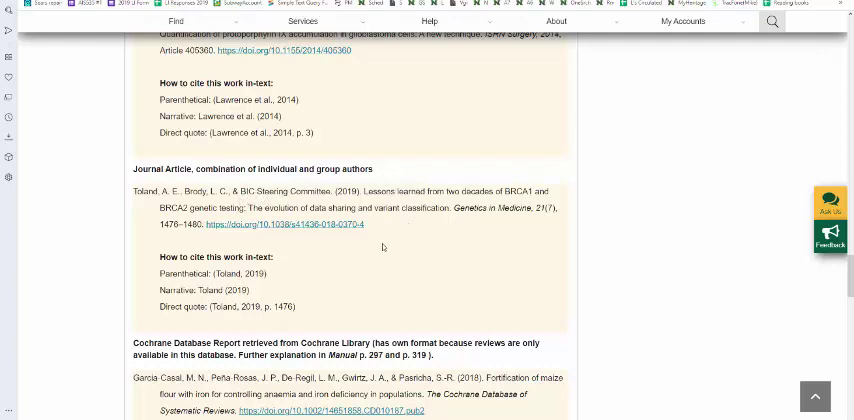
pyautogui.scroll(-1, 382, 240)
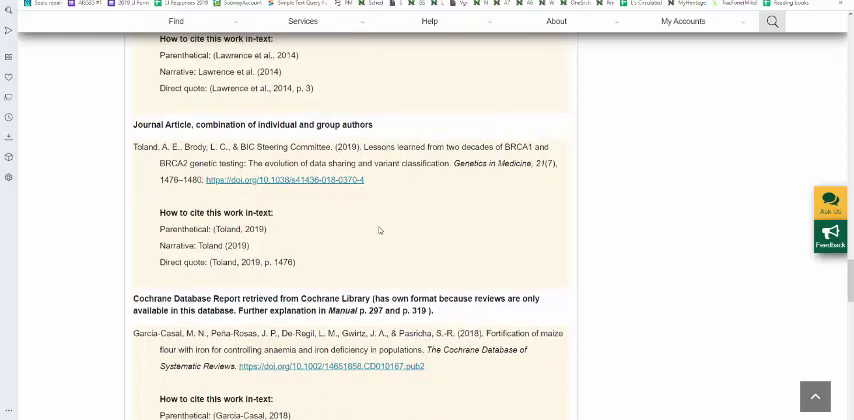
pyautogui.scroll(-2, 380, 231)
pyautogui.scroll(-1, 375, 240)
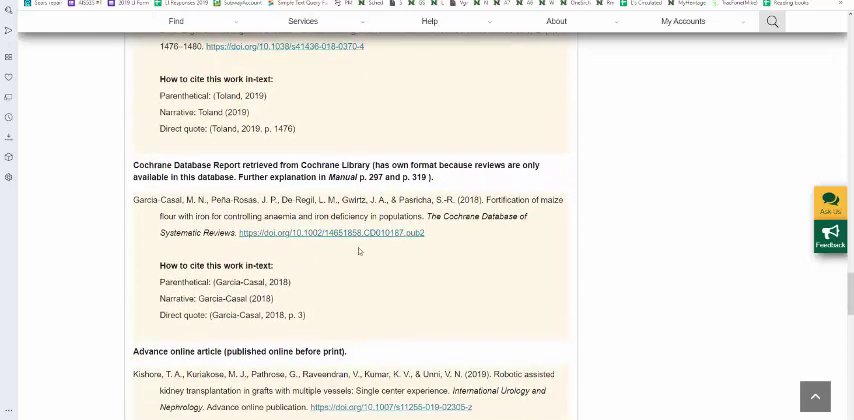
pyautogui.scroll(-1, 356, 240)
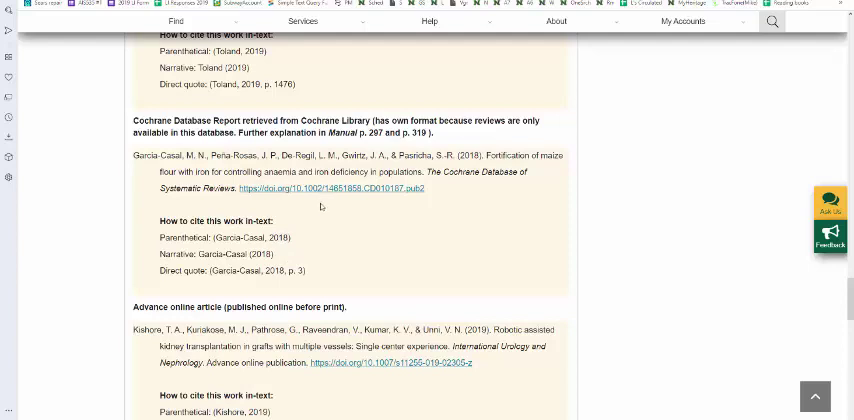
pyautogui.scroll(-3, 239, 241)
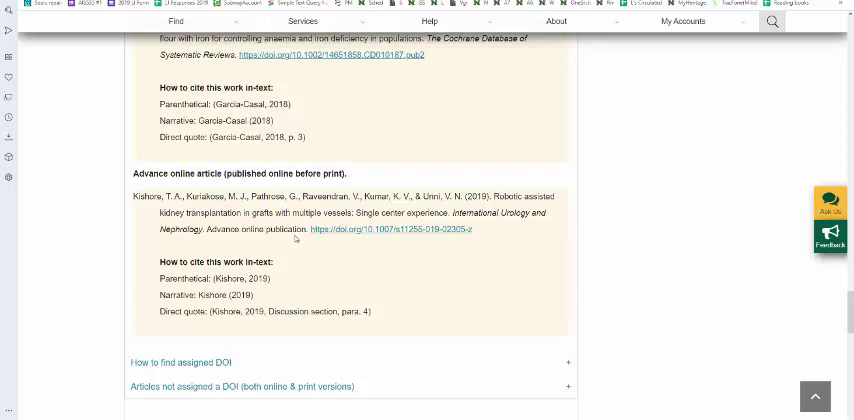
pyautogui.scroll(-1, 300, 230)
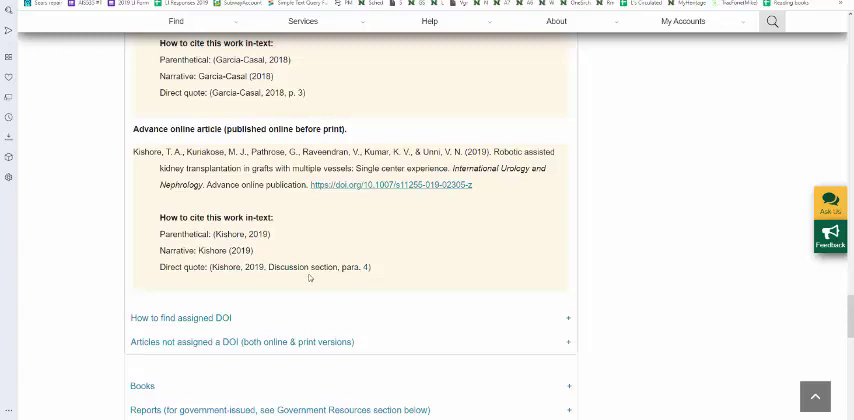
pyautogui.scroll(-1, 310, 277)
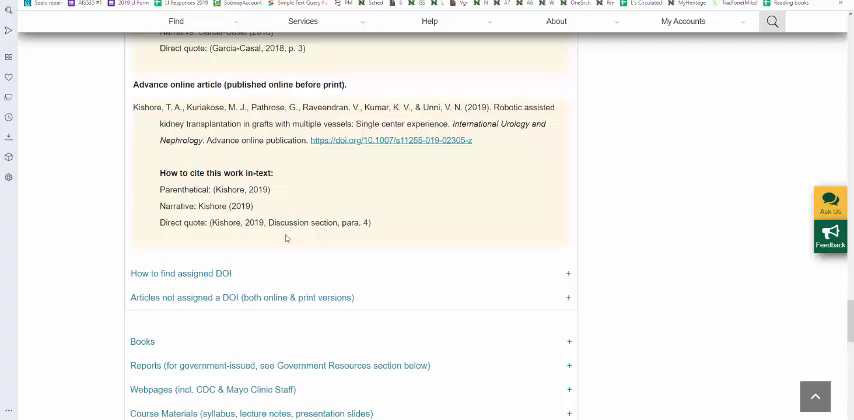
# - Expand the 'How to find assigned DOI' accordion row
pyautogui.click(315, 273)
pyautogui.scroll(-1, 275, 285)
pyautogui.scroll(-1, 280, 290)
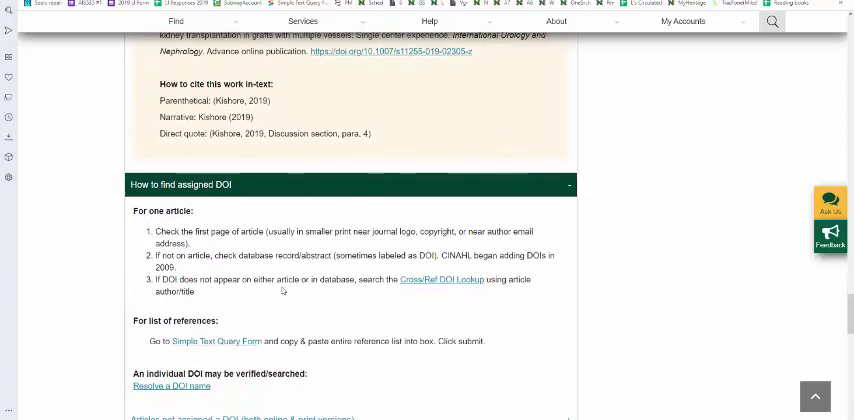